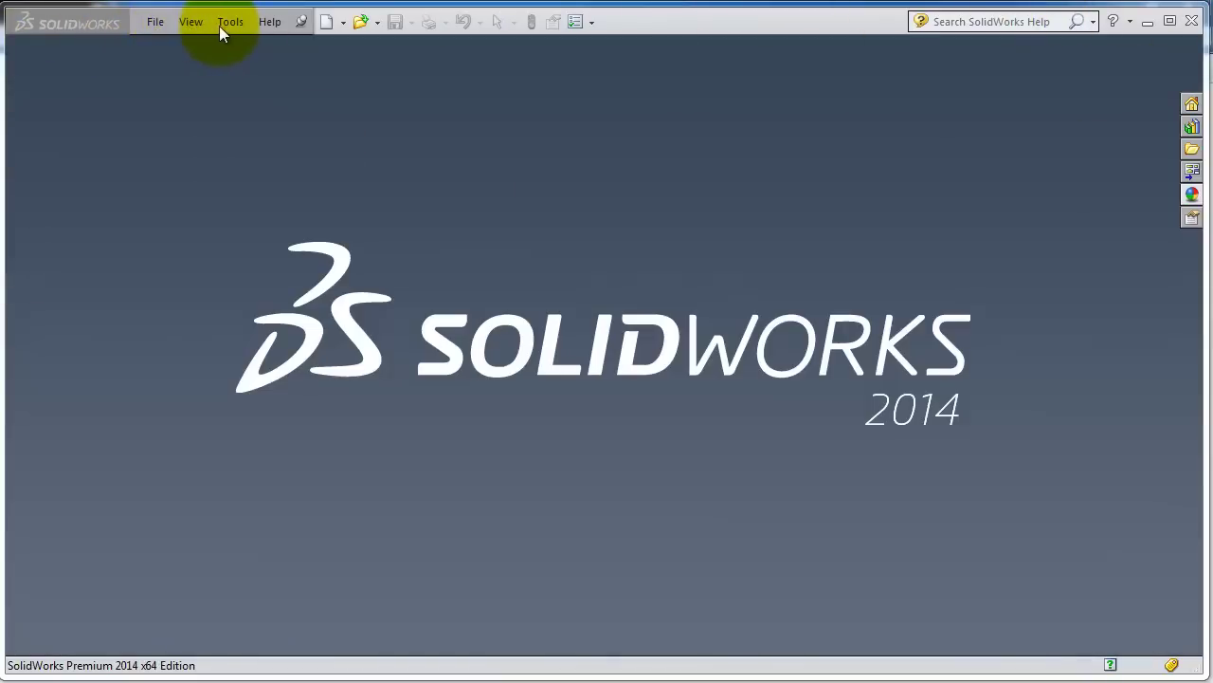
- Look through the File menu's commands and recent documents, then close the menu
{"action": "left_click", "coordinate": [154, 22]}
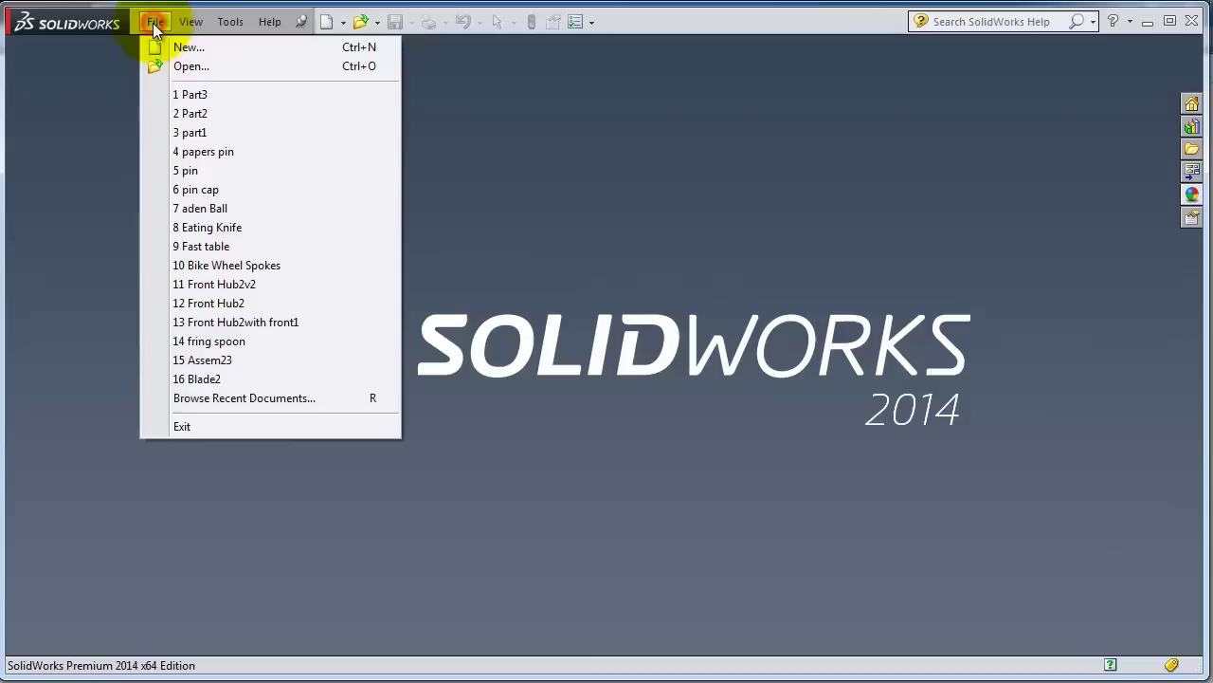
{"action": "mouse_move", "coordinate": [175, 32]}
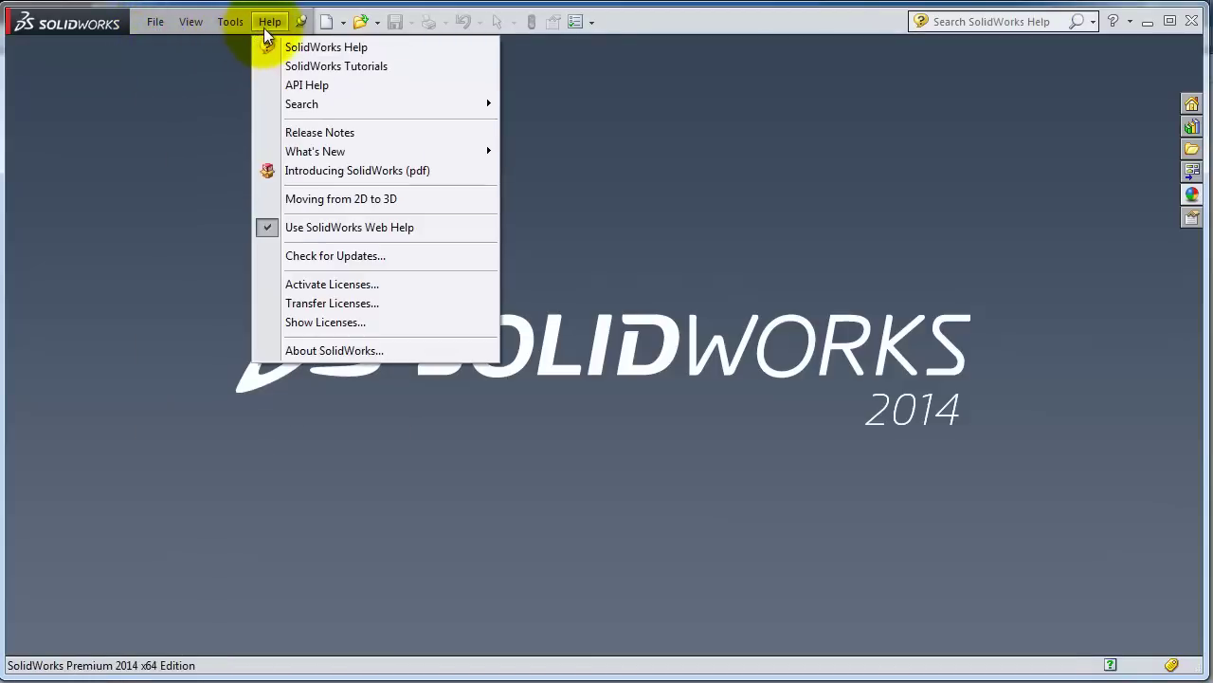
{"action": "mouse_move", "coordinate": [241, 32]}
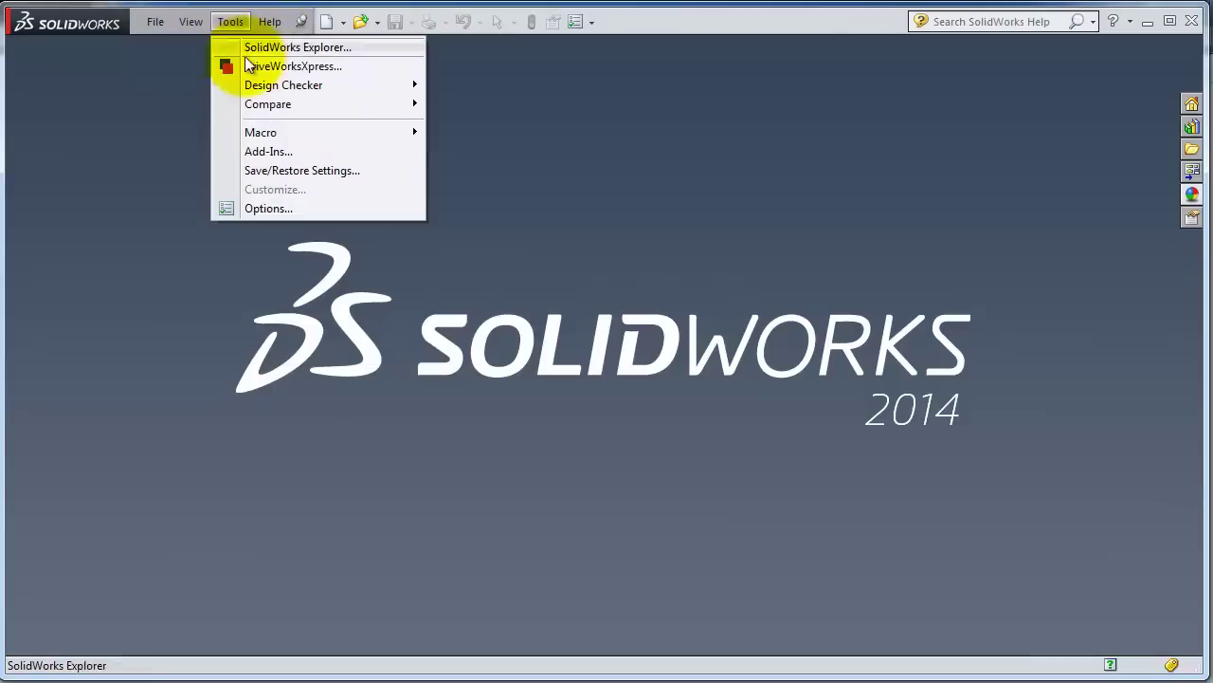
{"action": "left_click", "coordinate": [672, 86]}
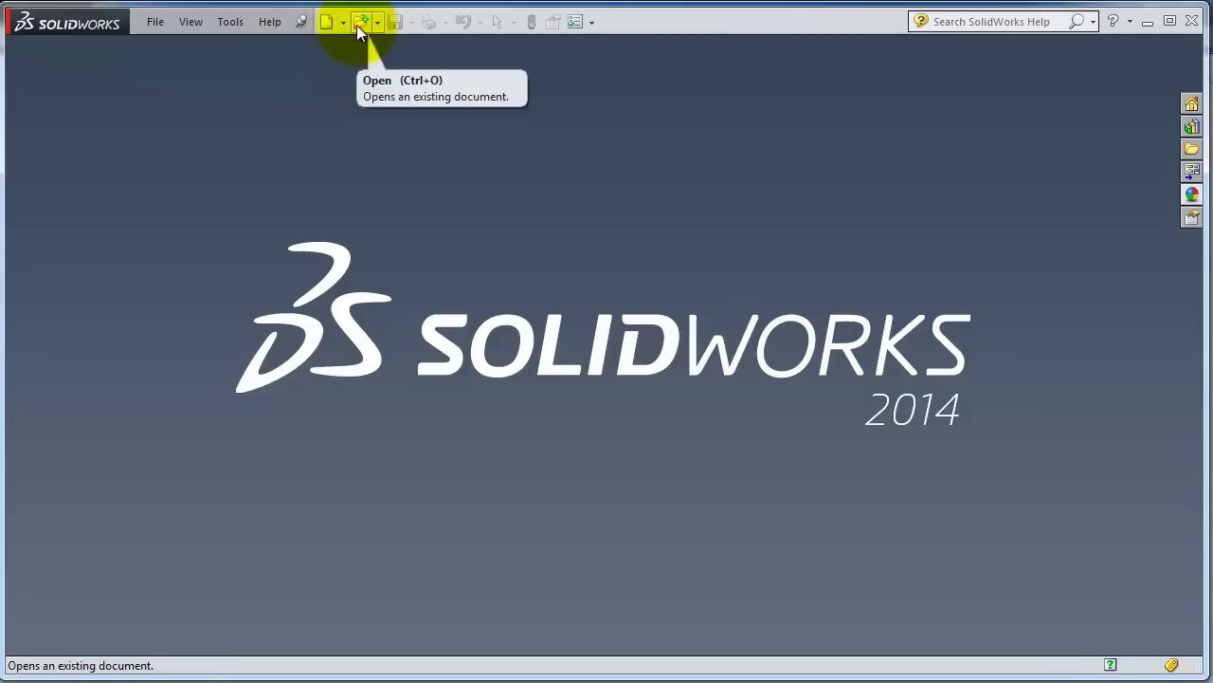
- Open System Options briefly and close it without changes
{"action": "left_click", "coordinate": [592, 25]}
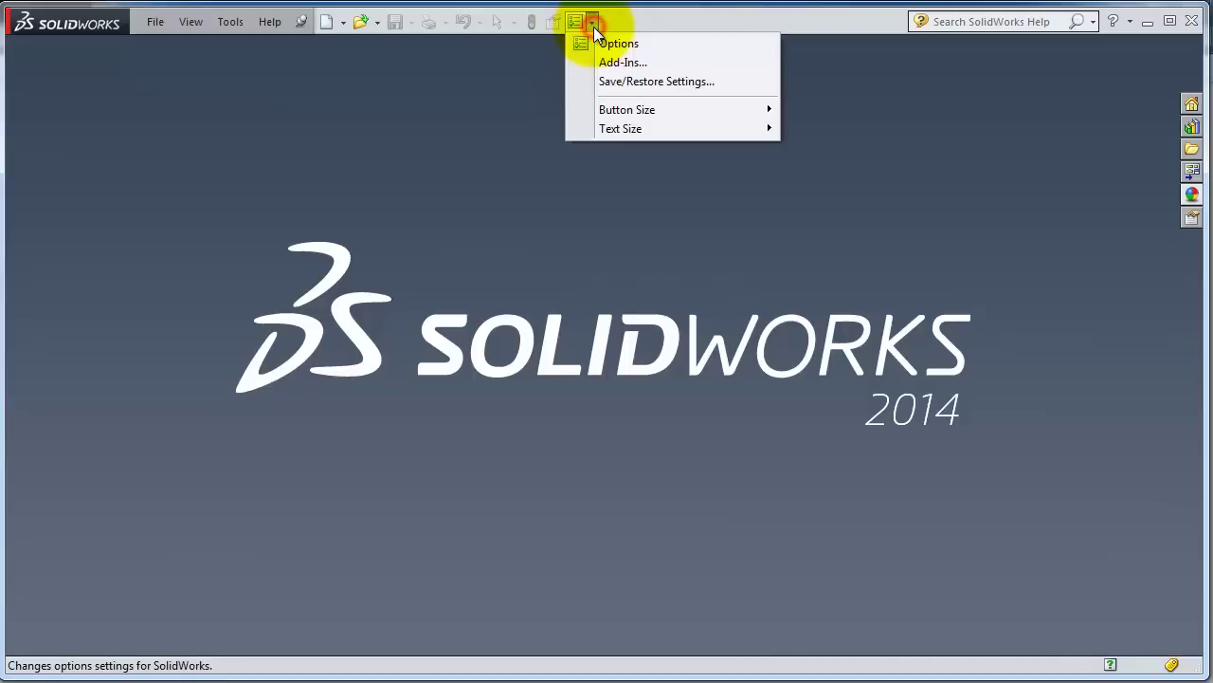
{"action": "left_click", "coordinate": [597, 44]}
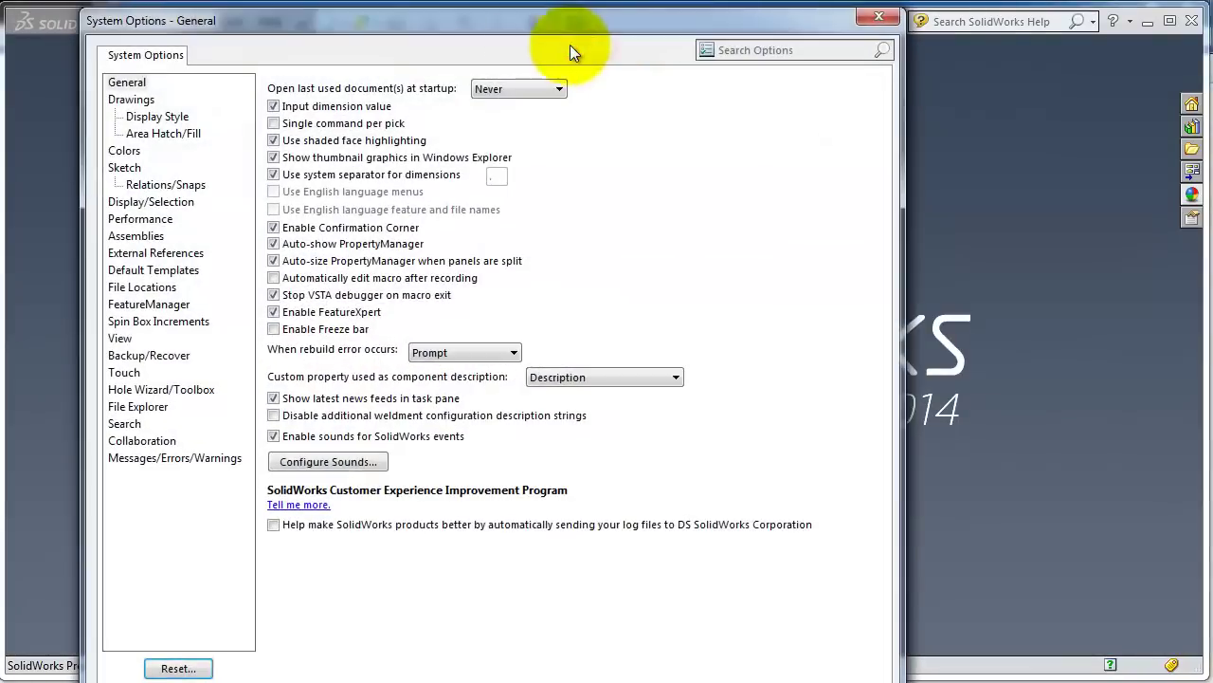
{"action": "left_click_drag", "start_coordinate": [444, 22], "coordinate": [460, 12]}
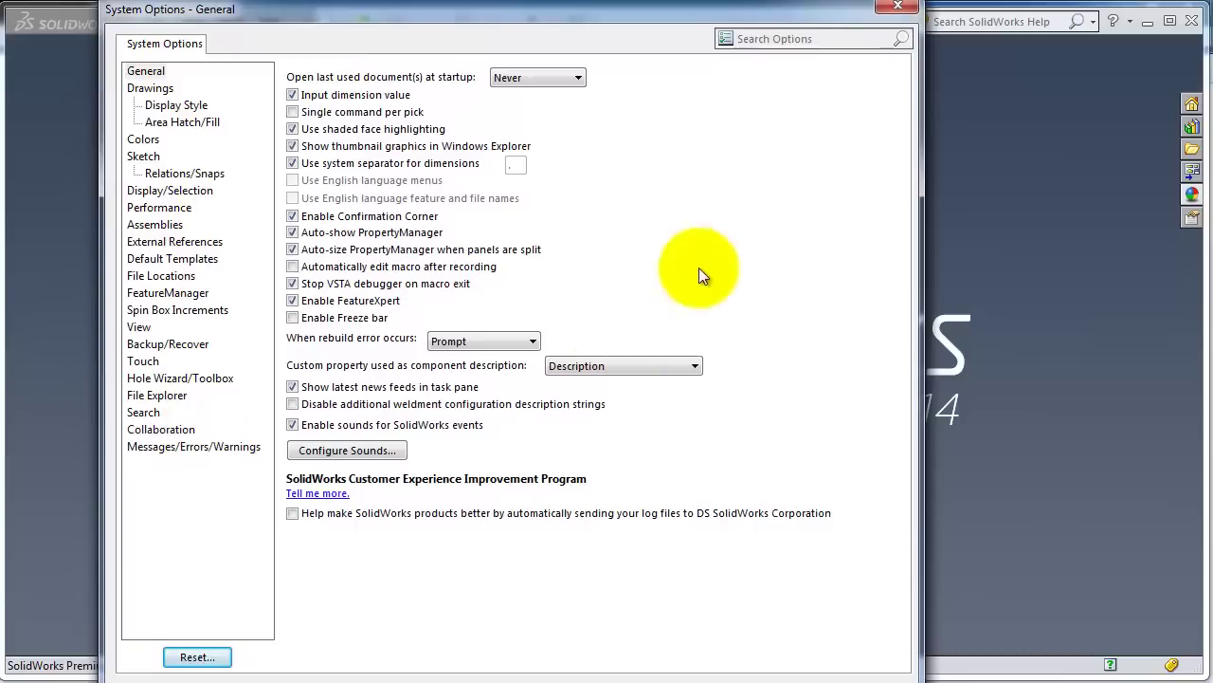
{"action": "left_click", "coordinate": [894, 11]}
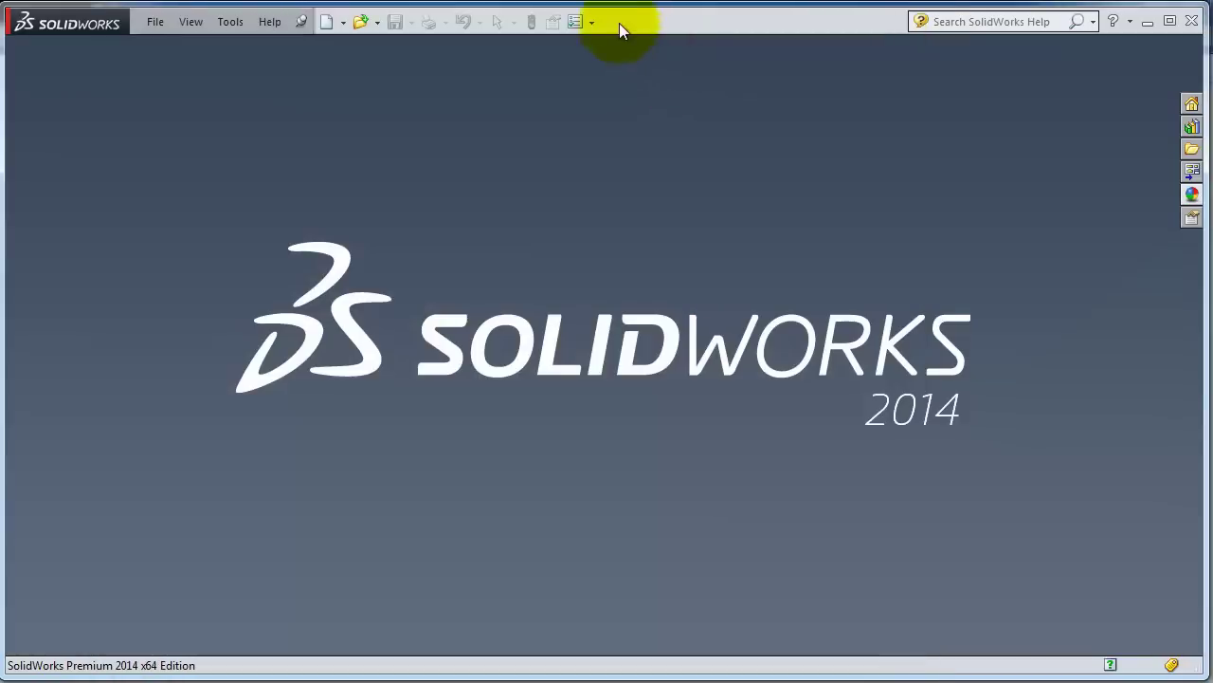
- Review the Add-Ins list and accept the add-in settings so Simulation is available
{"action": "left_click", "coordinate": [593, 21]}
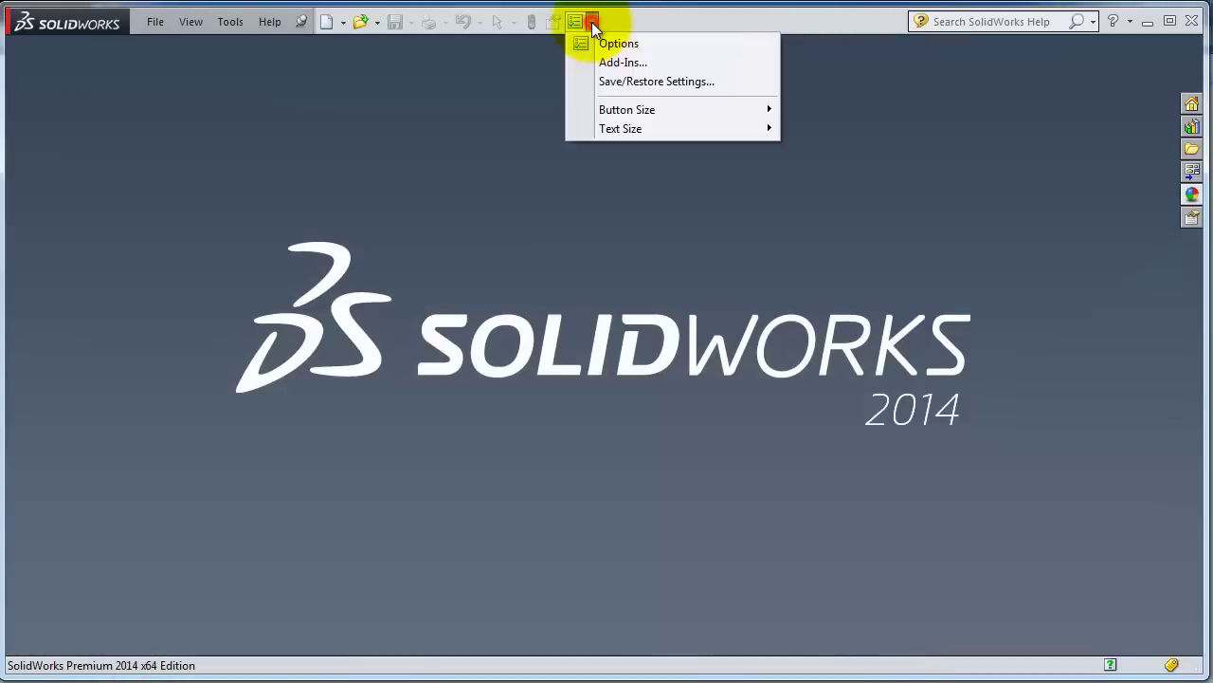
{"action": "left_click", "coordinate": [621, 63]}
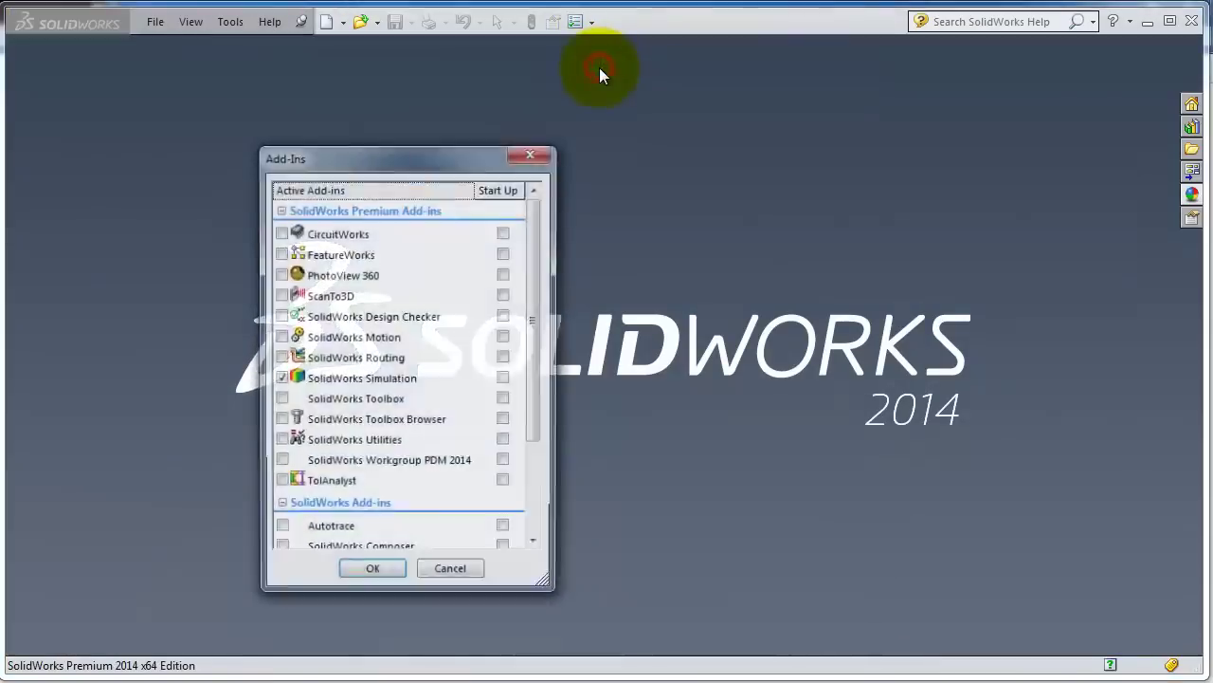
{"action": "left_click_drag", "start_coordinate": [415, 159], "coordinate": [458, 115]}
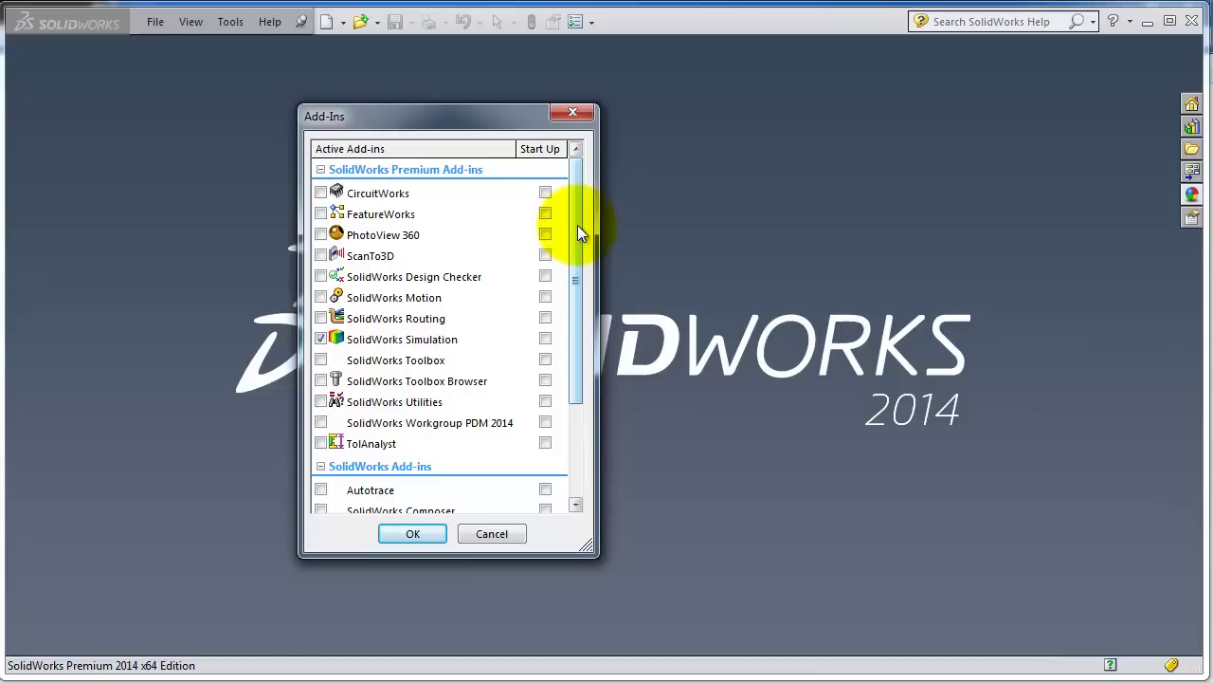
{"action": "mouse_move", "coordinate": [577, 225]}
{"action": "left_mouse_down"}
{"action": "mouse_move", "coordinate": [576, 246]}
{"action": "mouse_move", "coordinate": [579, 219]}
{"action": "left_mouse_up"}
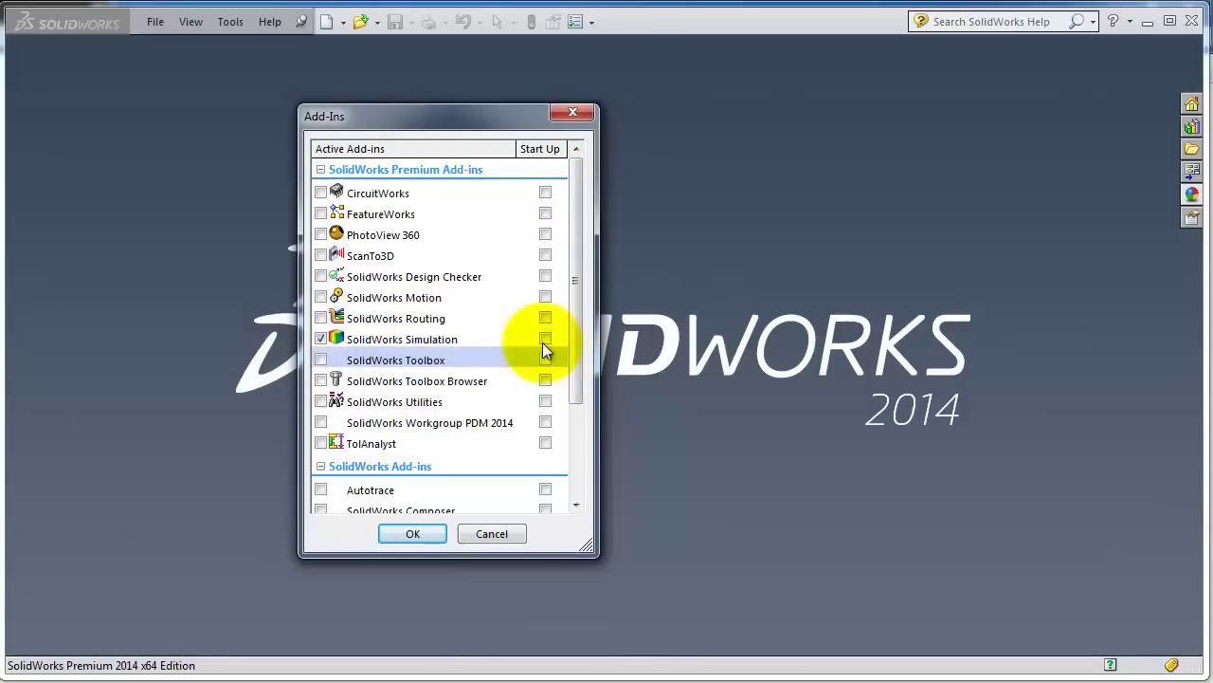
{"action": "left_click_drag", "start_coordinate": [570, 338], "coordinate": [575, 387]}
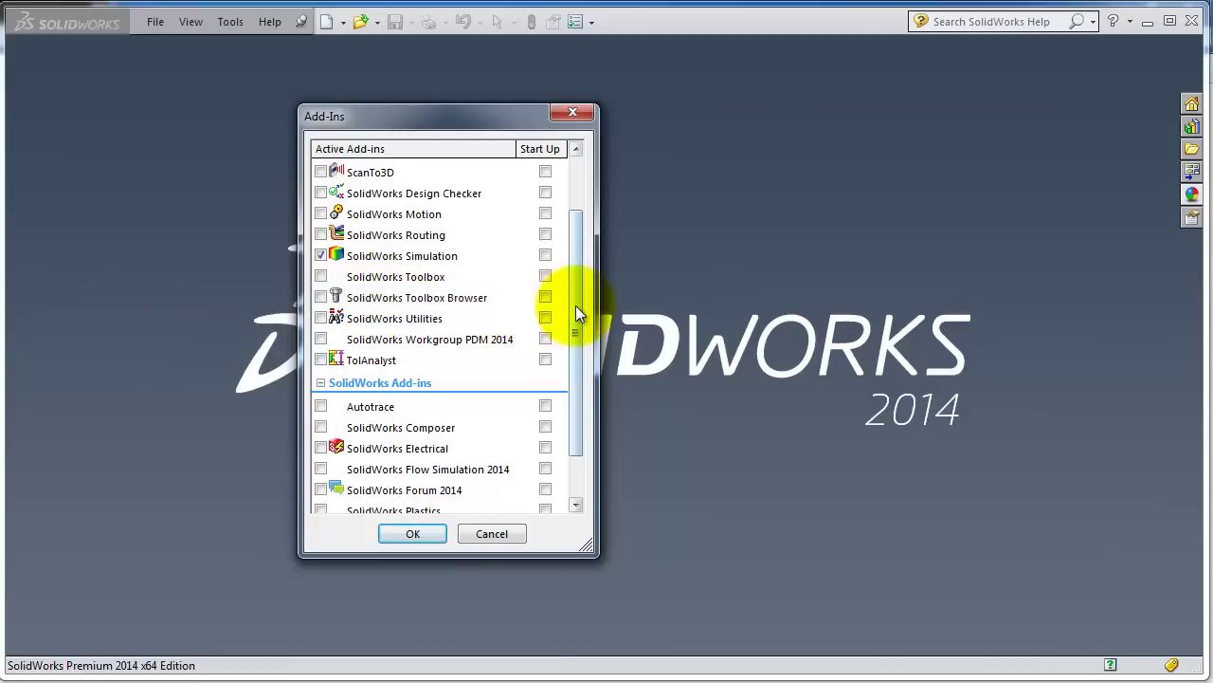
{"action": "left_click_drag", "start_coordinate": [576, 305], "coordinate": [575, 342]}
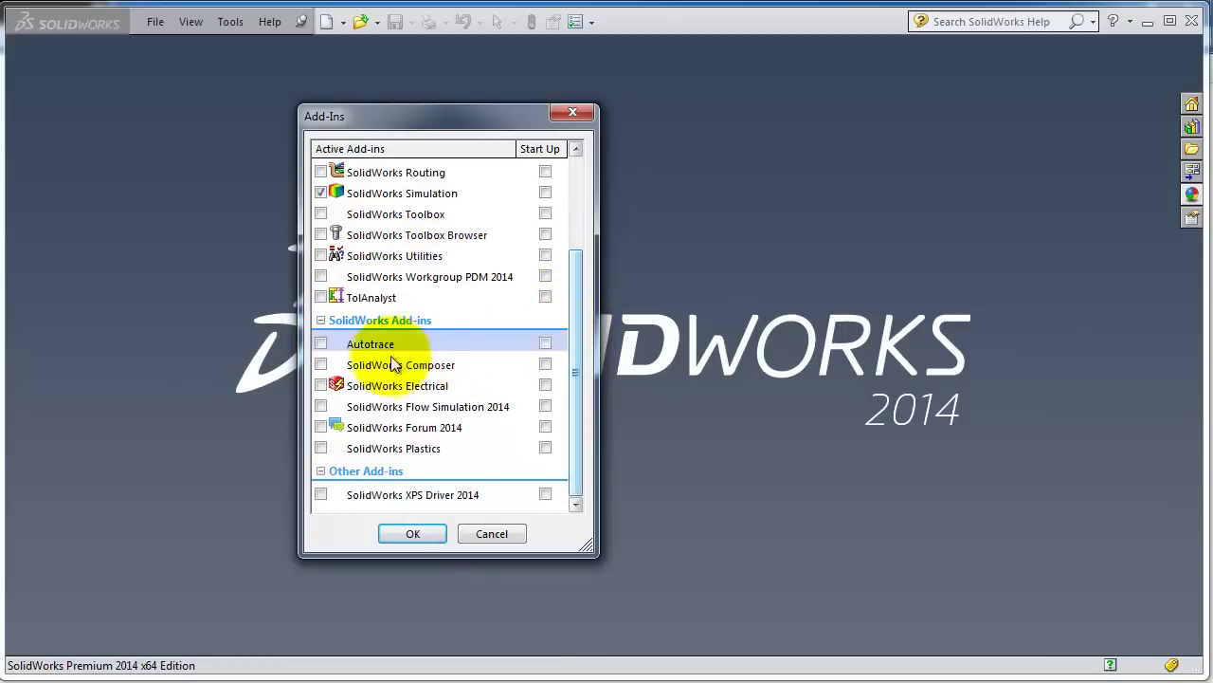
{"action": "left_click_drag", "start_coordinate": [579, 445], "coordinate": [622, 315]}
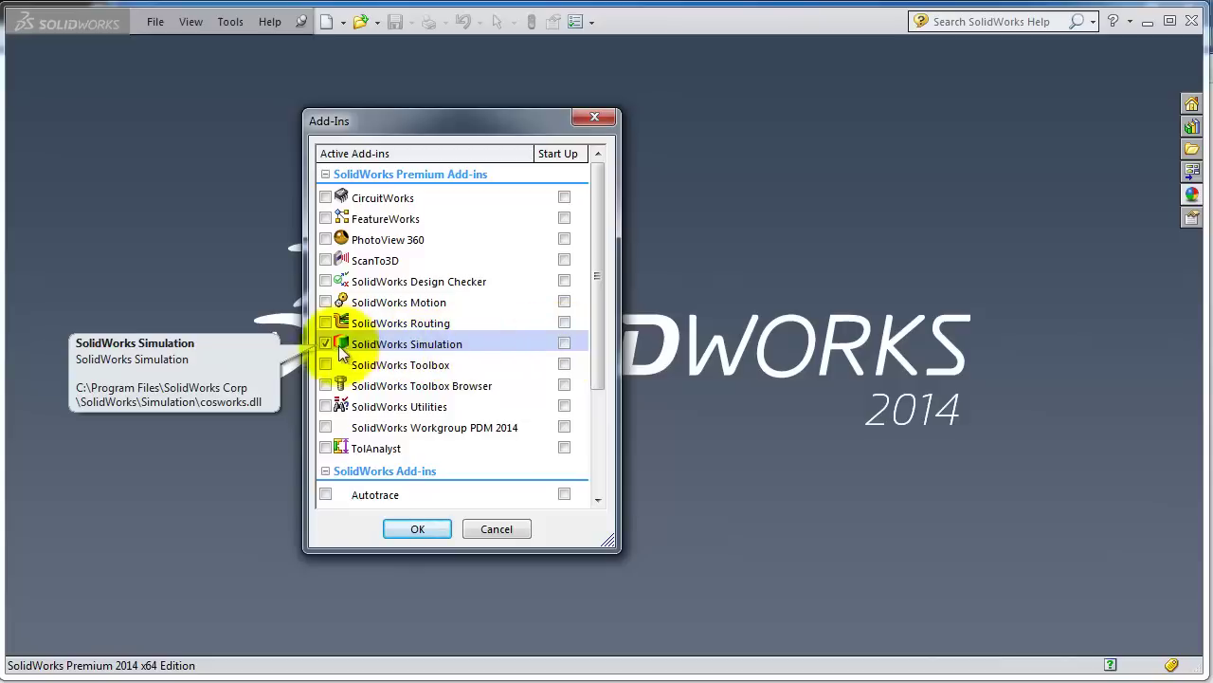
{"action": "left_click", "coordinate": [425, 529]}
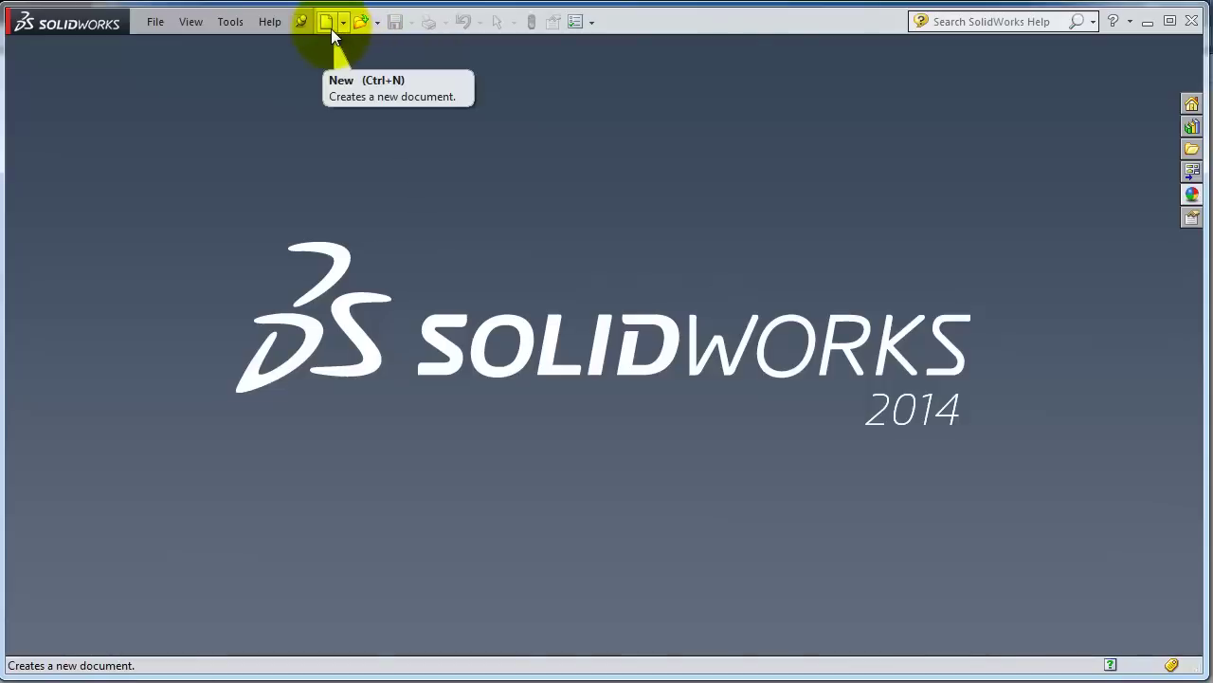
- Create a new blank part document, Part7
{"action": "left_click", "coordinate": [154, 22]}
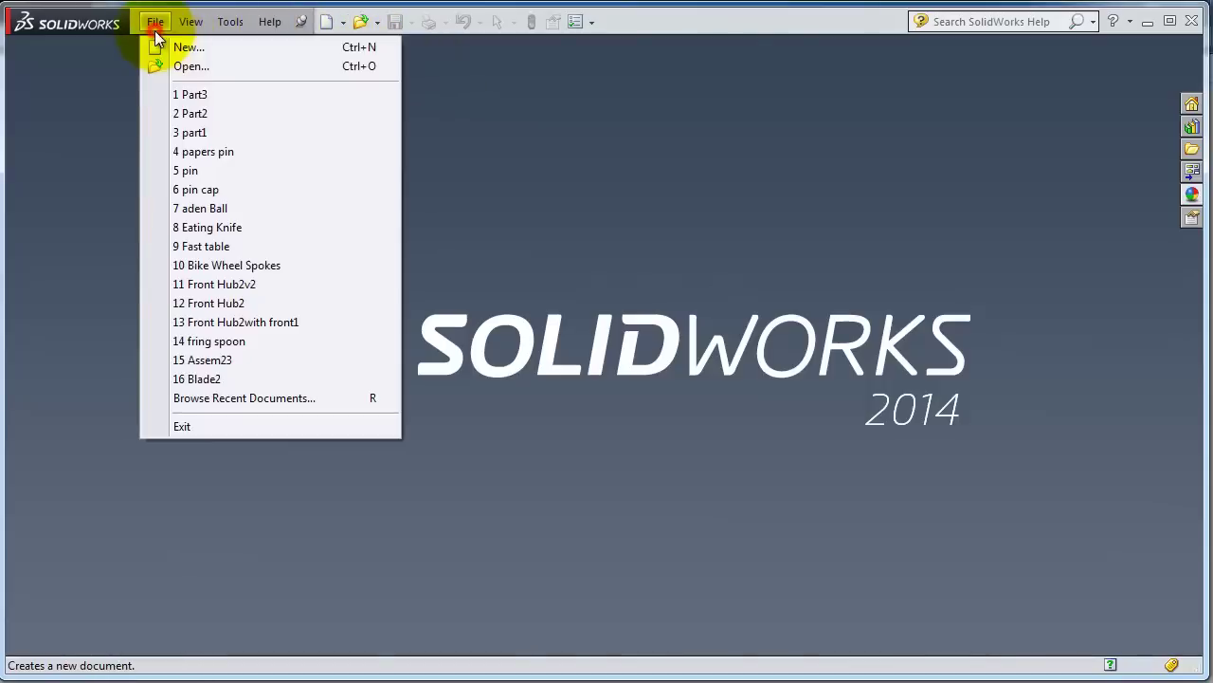
{"action": "left_click", "coordinate": [166, 46]}
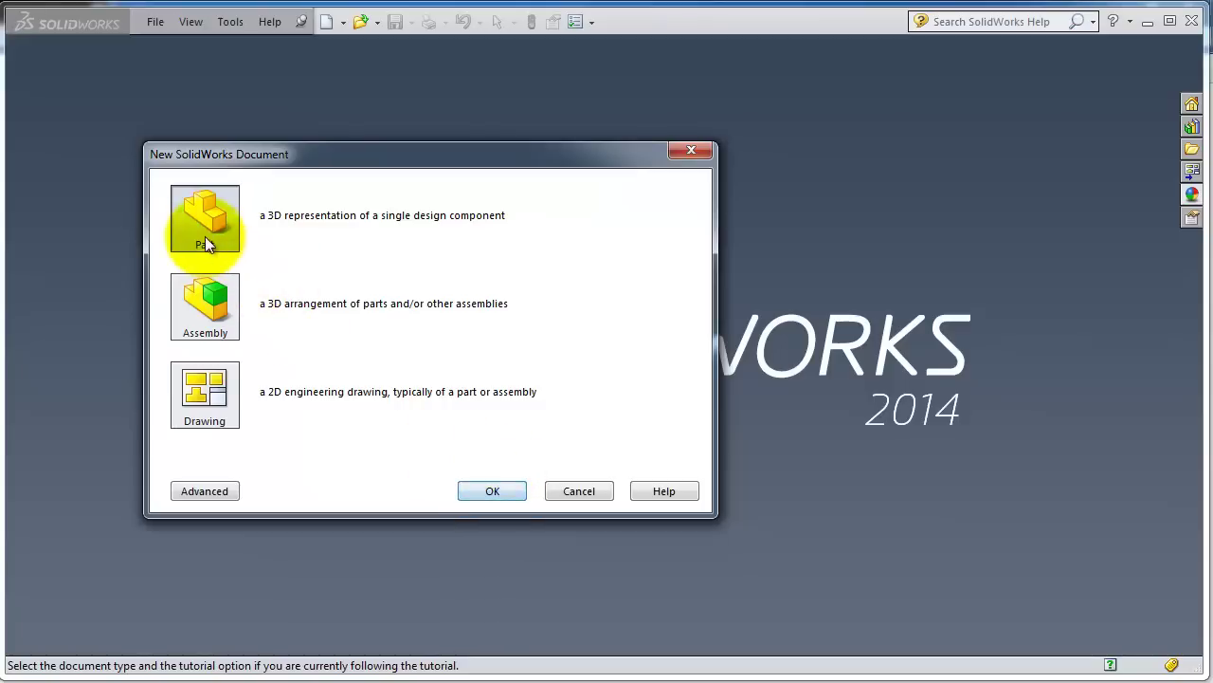
{"action": "left_click", "coordinate": [476, 492]}
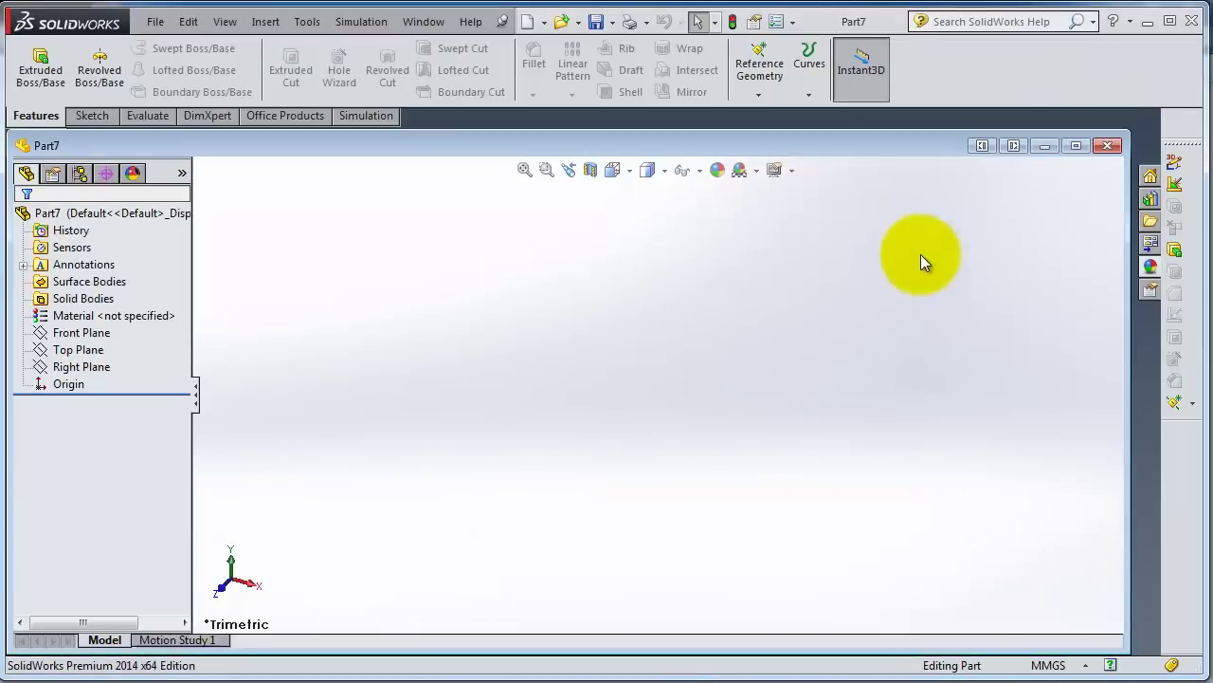
- Maximize the Part7 window and select the History entry in the feature tree
{"action": "left_click", "coordinate": [1075, 147]}
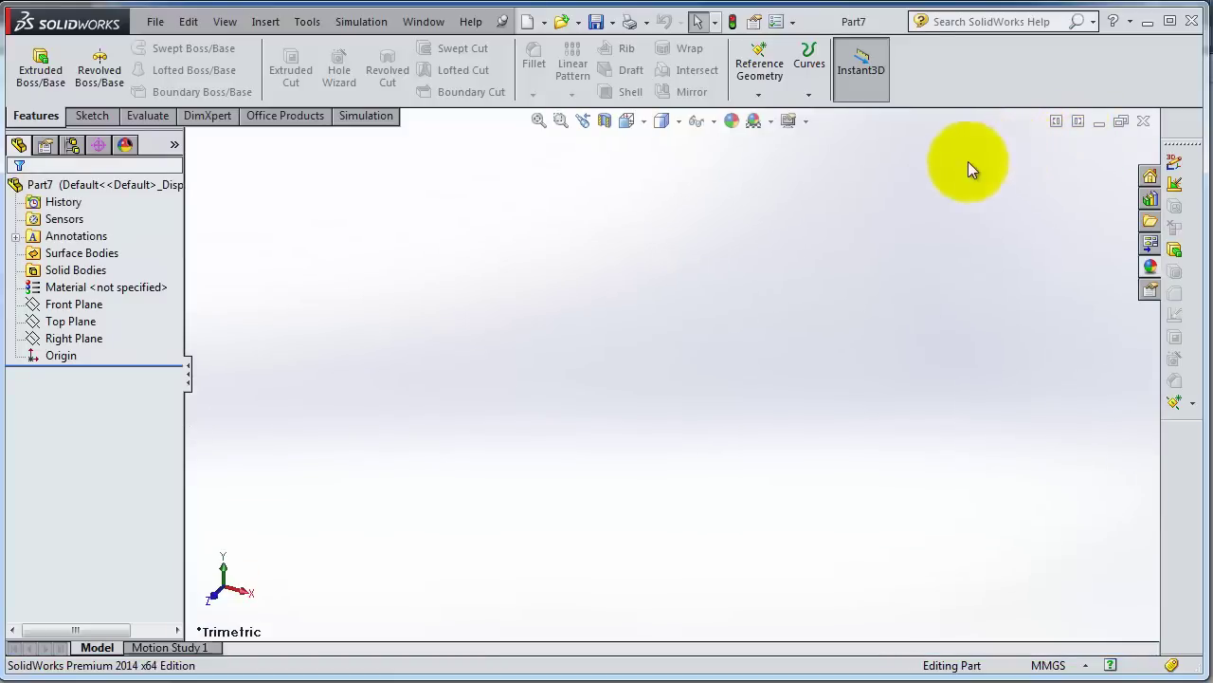
{"action": "left_click", "coordinate": [1120, 122]}
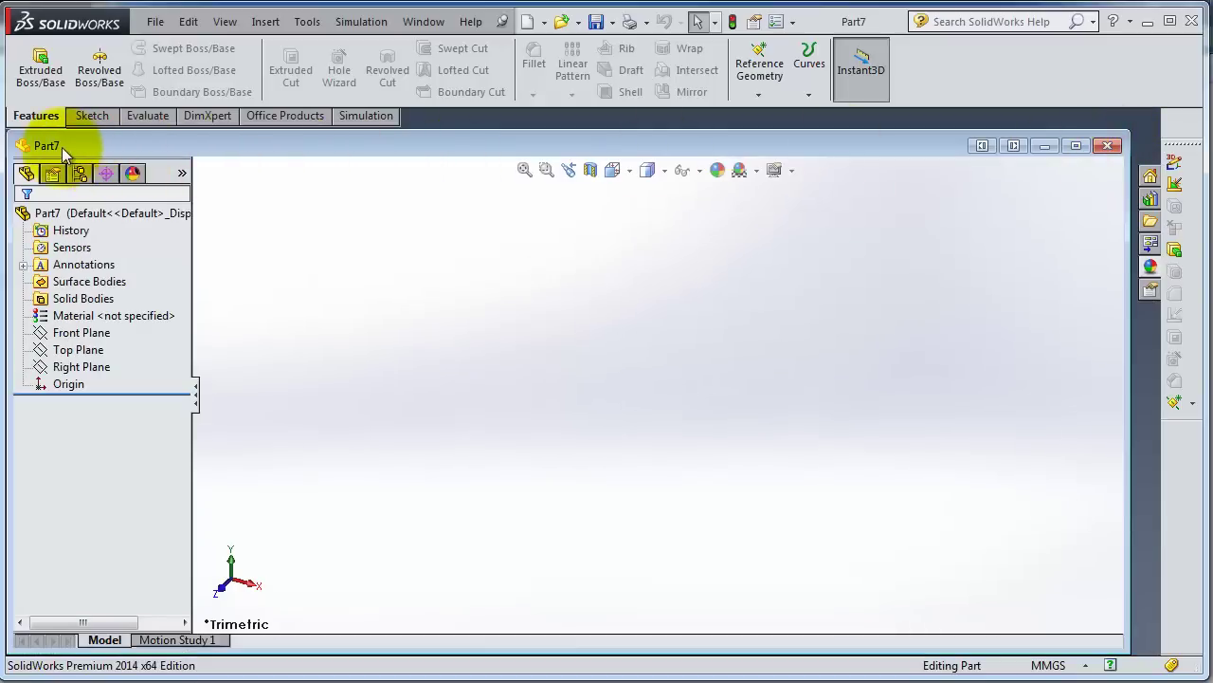
{"action": "left_click", "coordinate": [1076, 145]}
{"action": "left_click", "coordinate": [47, 202]}
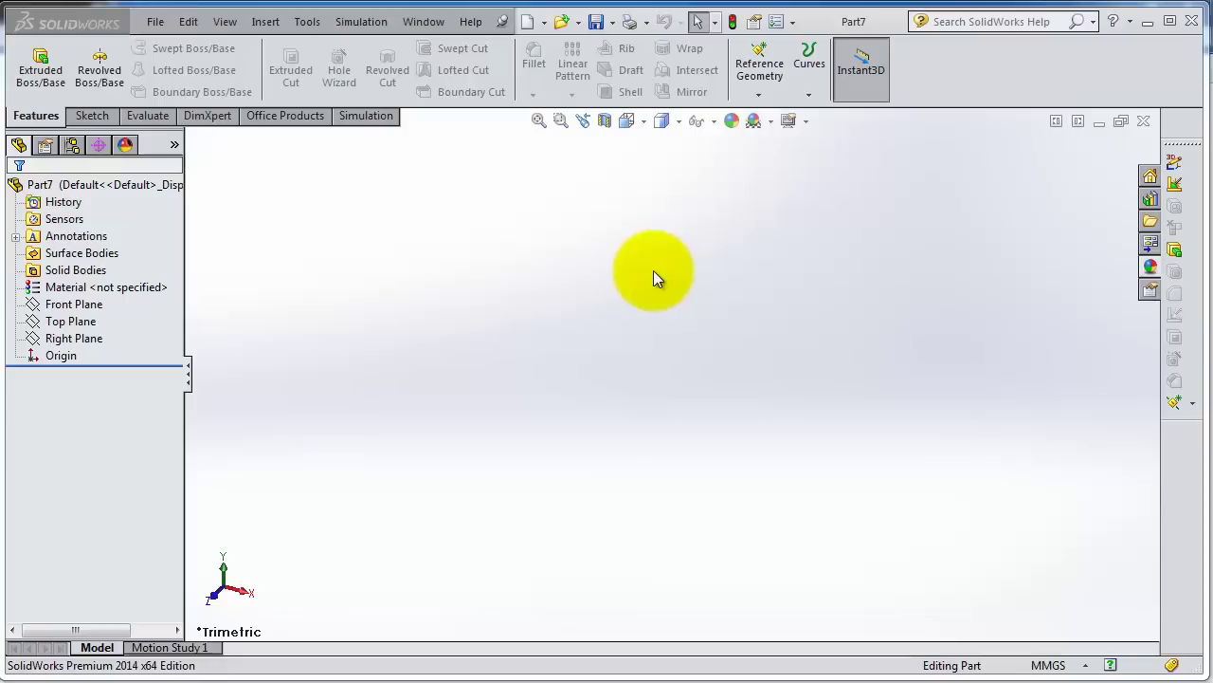
- Browse the System Options pages: Relations/Snaps, Display/Selection, Assemblies, File Locations, Spin Box Increments
{"action": "left_click", "coordinate": [793, 23]}
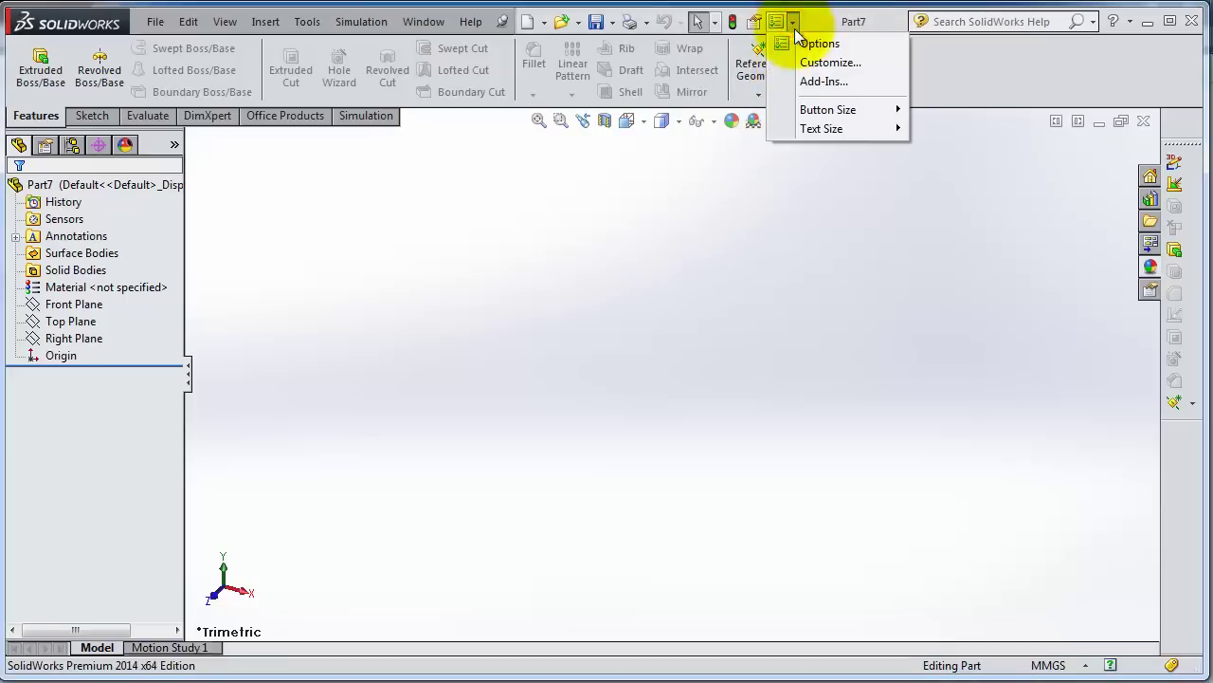
{"action": "left_click", "coordinate": [818, 43]}
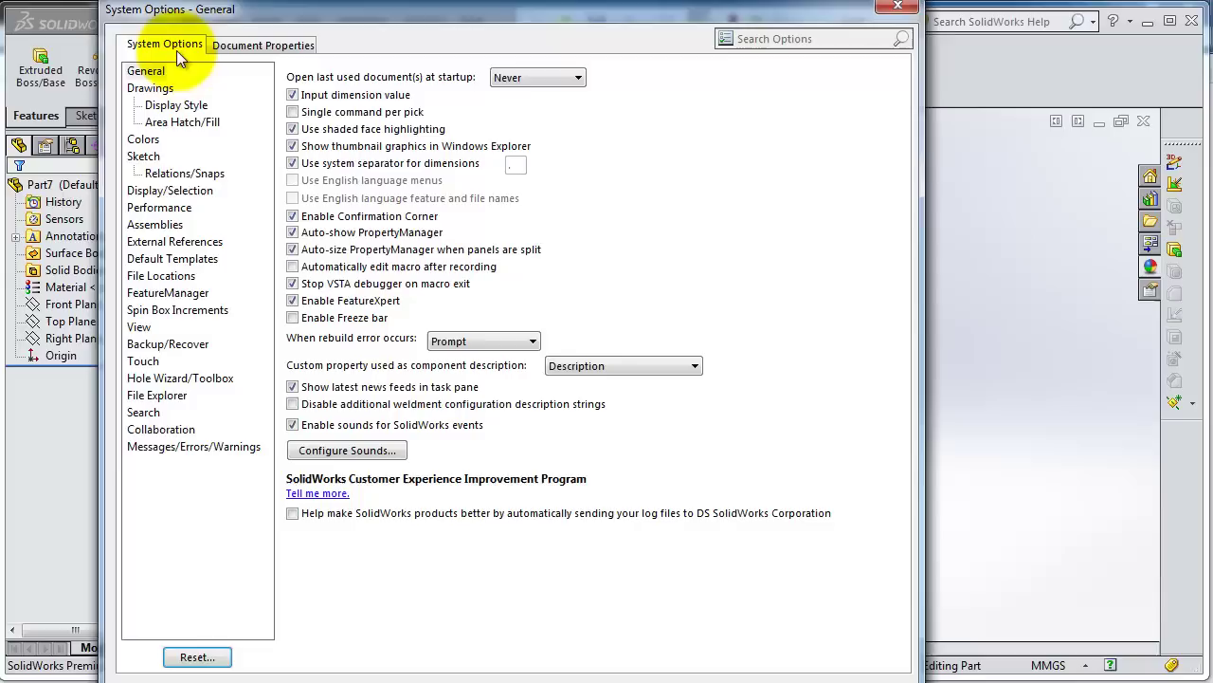
{"action": "left_click", "coordinate": [175, 174]}
{"action": "left_click", "coordinate": [169, 191]}
{"action": "left_click", "coordinate": [156, 225]}
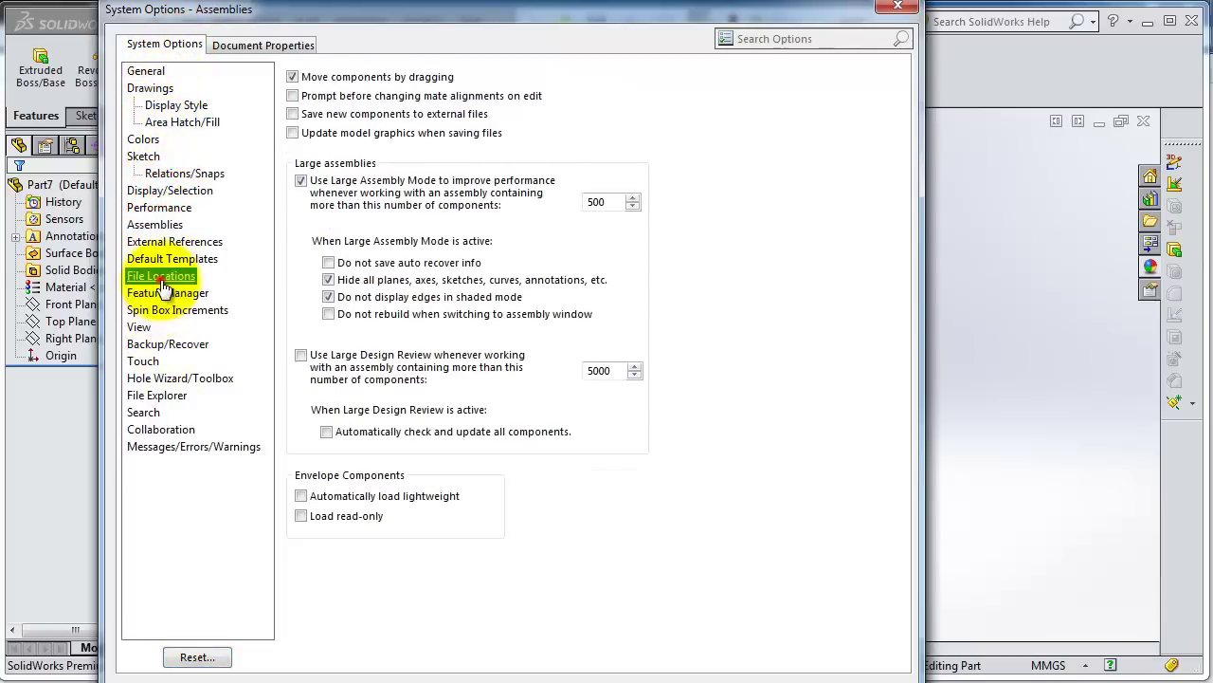
{"action": "left_click", "coordinate": [161, 276]}
{"action": "left_click", "coordinate": [171, 310]}
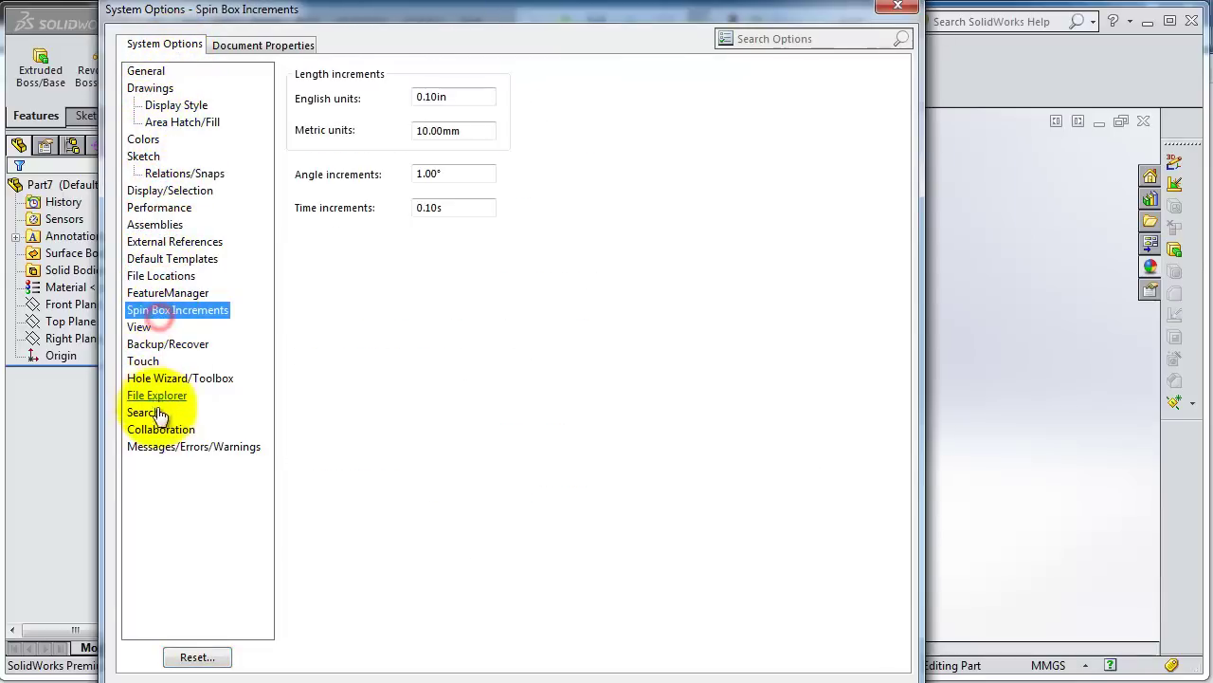
- Set Part7's document units to MMGS (millimeter, gram, second) and accept the dialog
{"action": "left_click", "coordinate": [242, 47]}
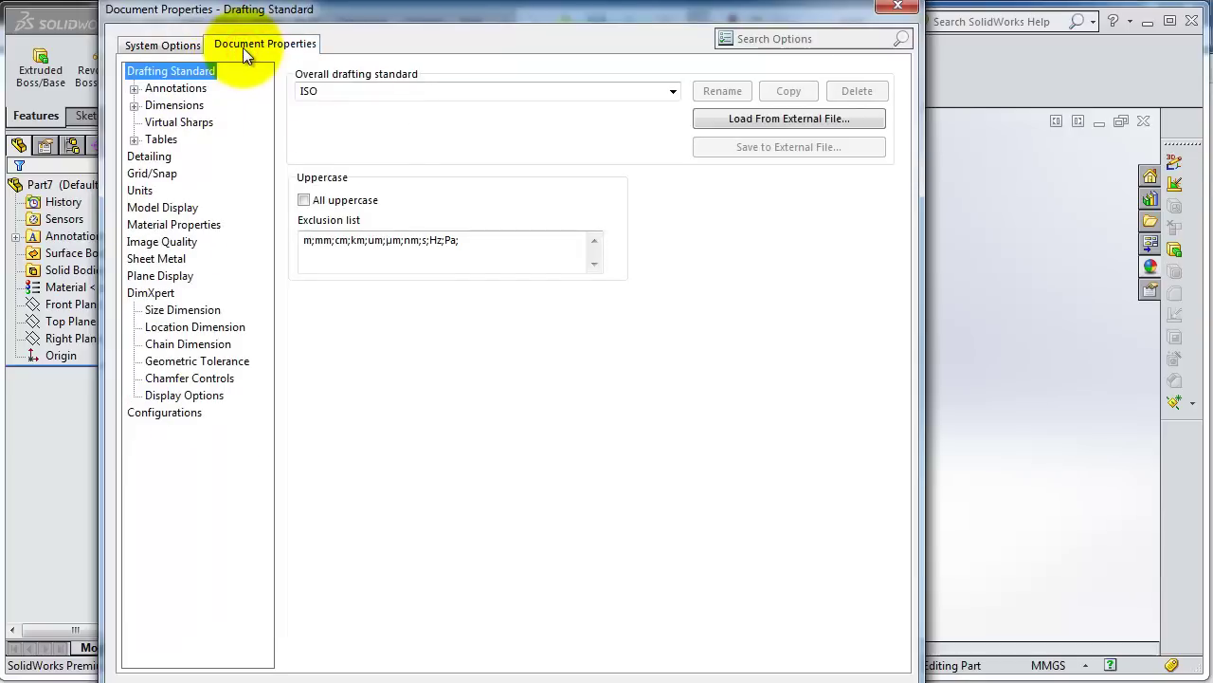
{"action": "left_click", "coordinate": [144, 189]}
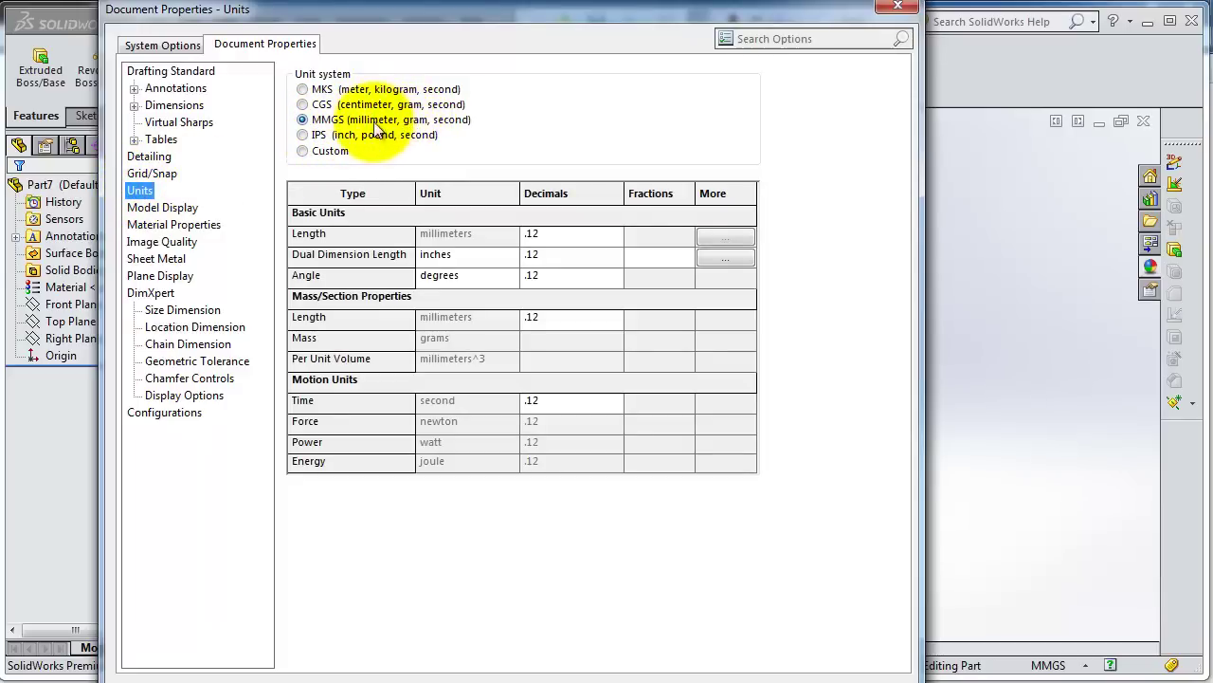
{"action": "left_click", "coordinate": [316, 91]}
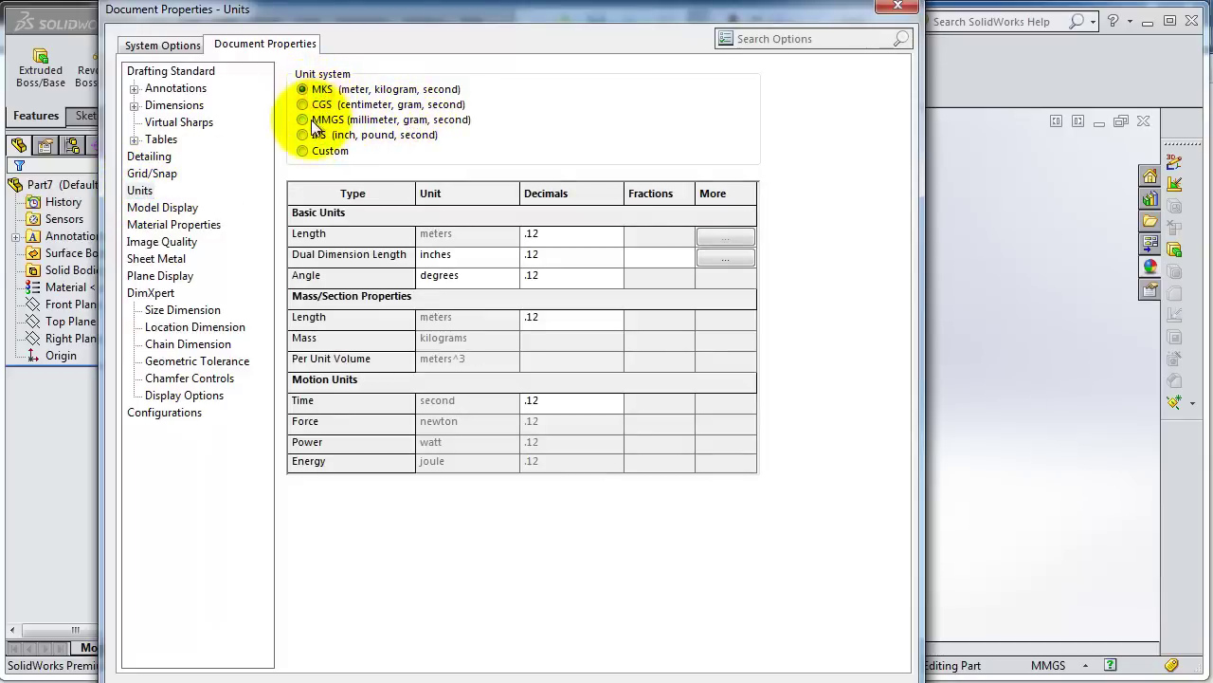
{"action": "left_click", "coordinate": [313, 121]}
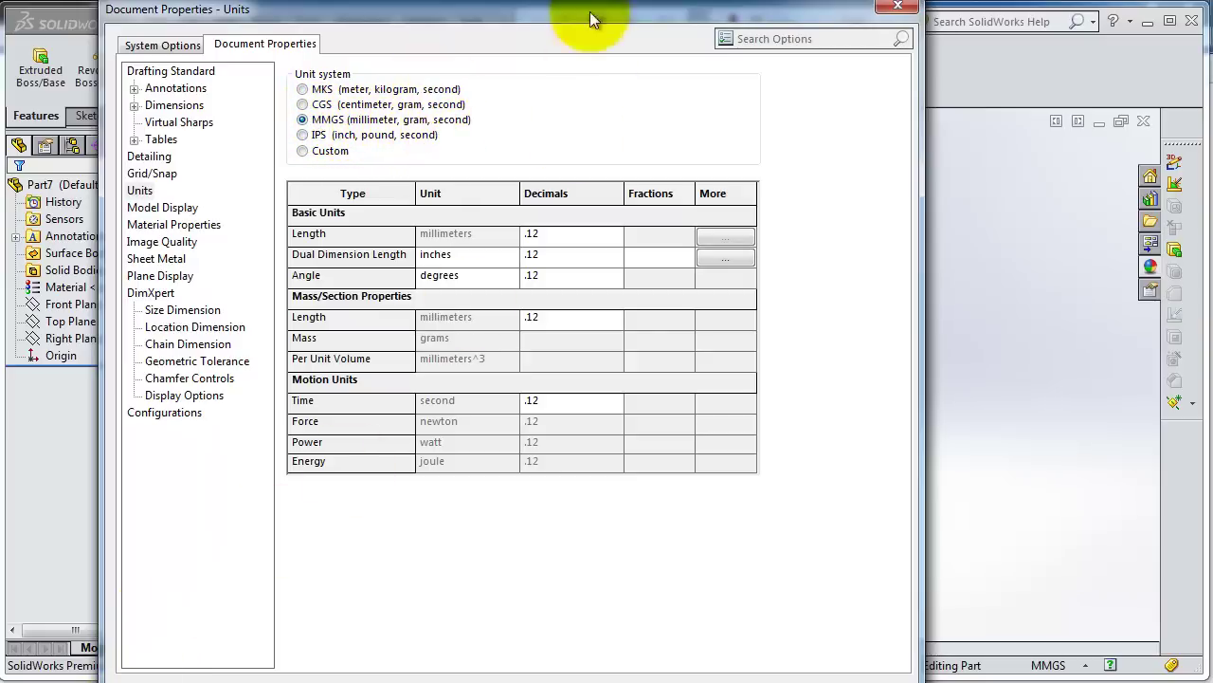
{"action": "left_click_drag", "start_coordinate": [589, 12], "coordinate": [474, 11]}
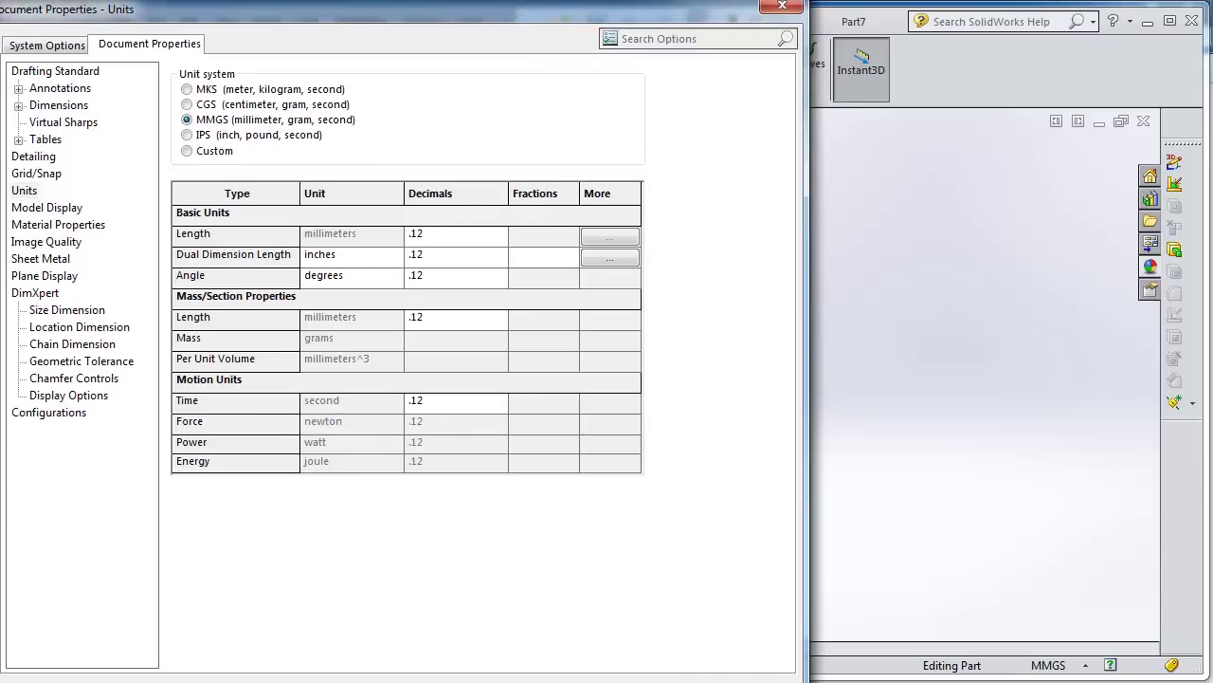
{"action": "left_click", "coordinate": [557, 675]}
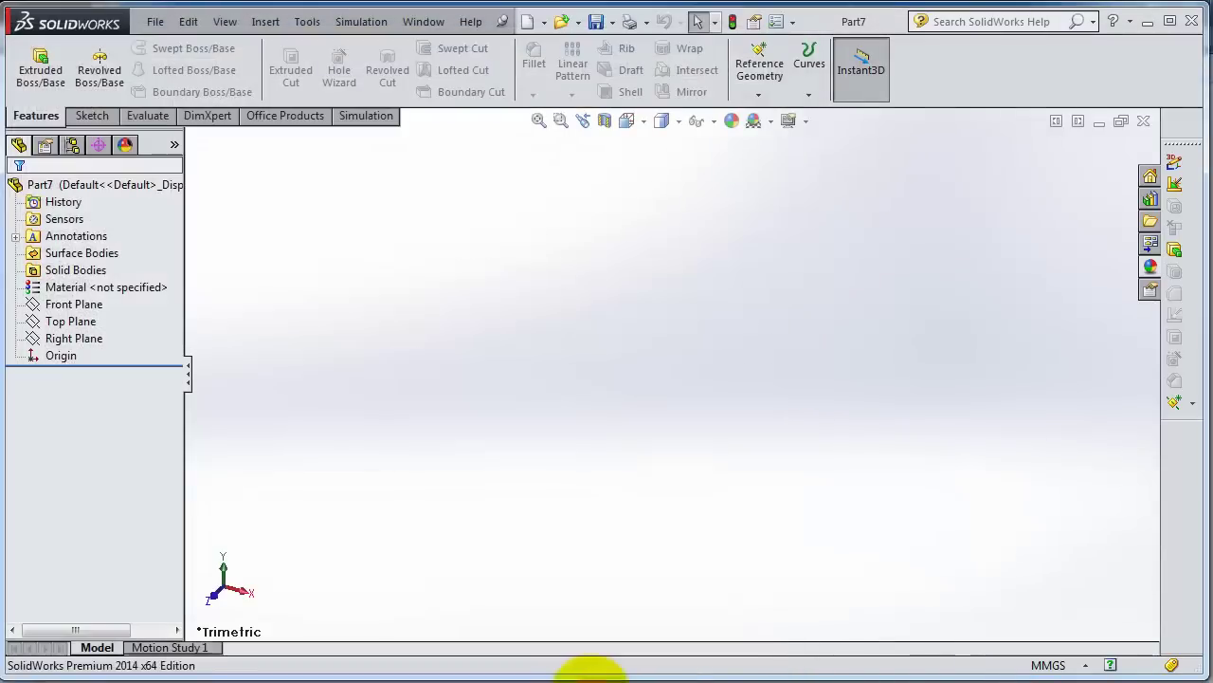
{"action": "left_click", "coordinate": [1077, 667]}
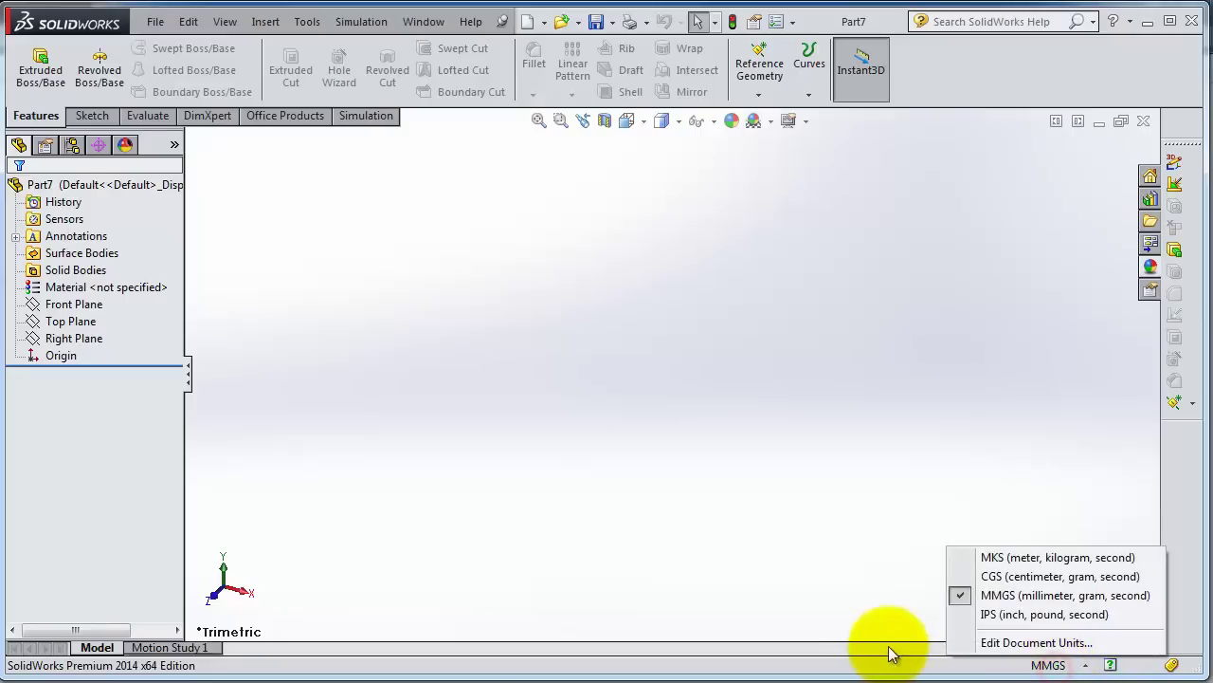
{"action": "left_click", "coordinate": [872, 618]}
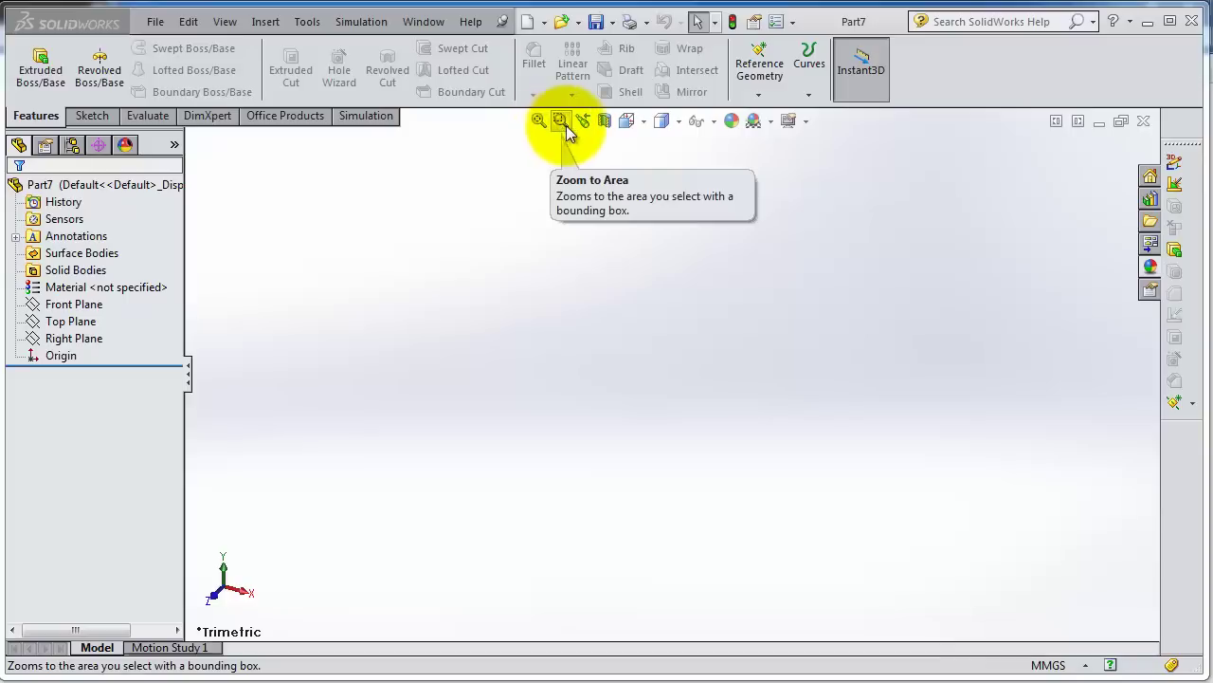
{"action": "left_click", "coordinate": [645, 125]}
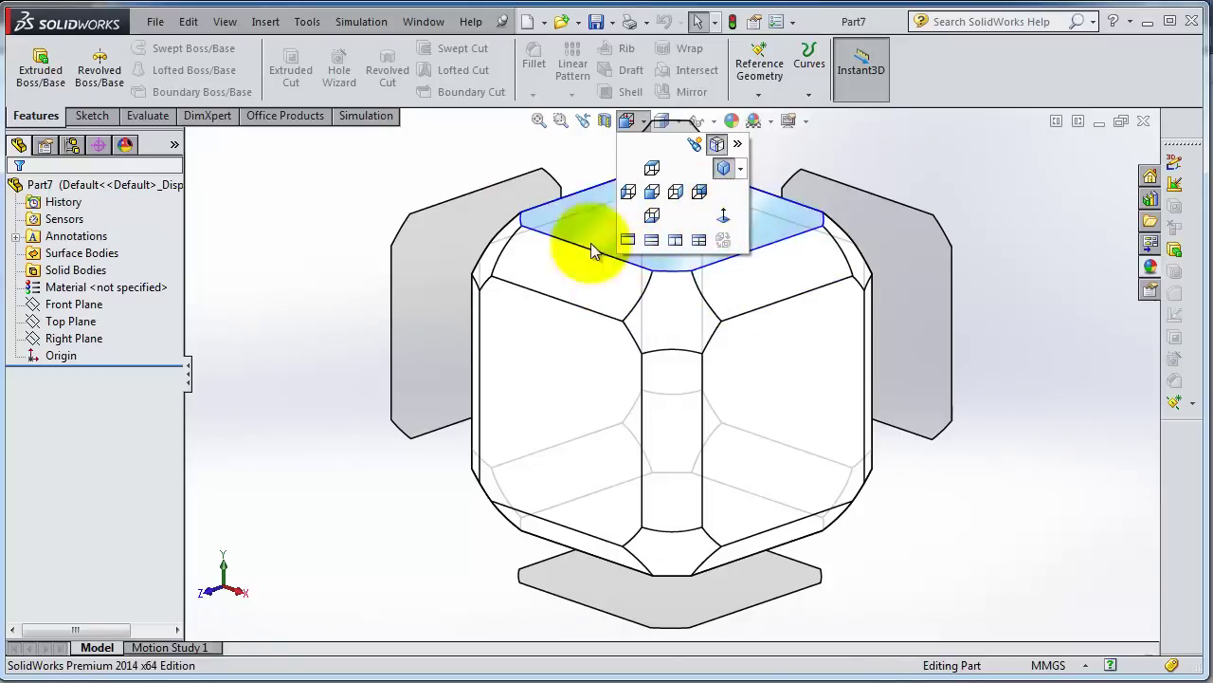
{"action": "left_click", "coordinate": [420, 176]}
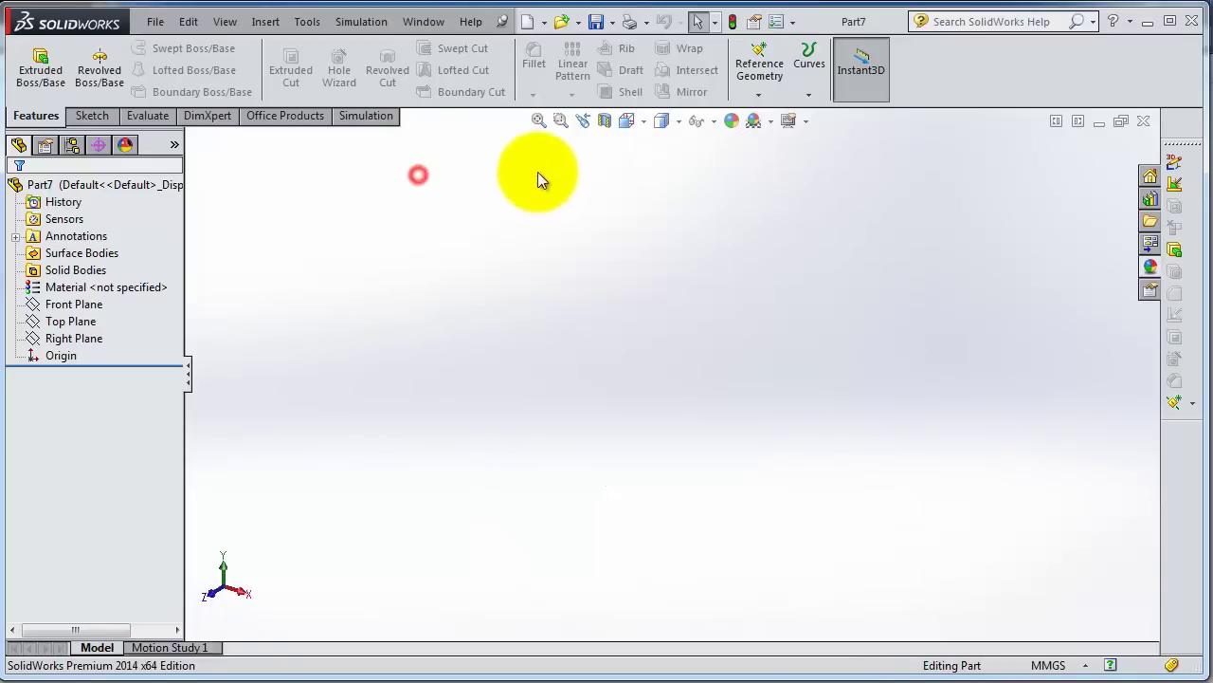
{"action": "left_click", "coordinate": [714, 122]}
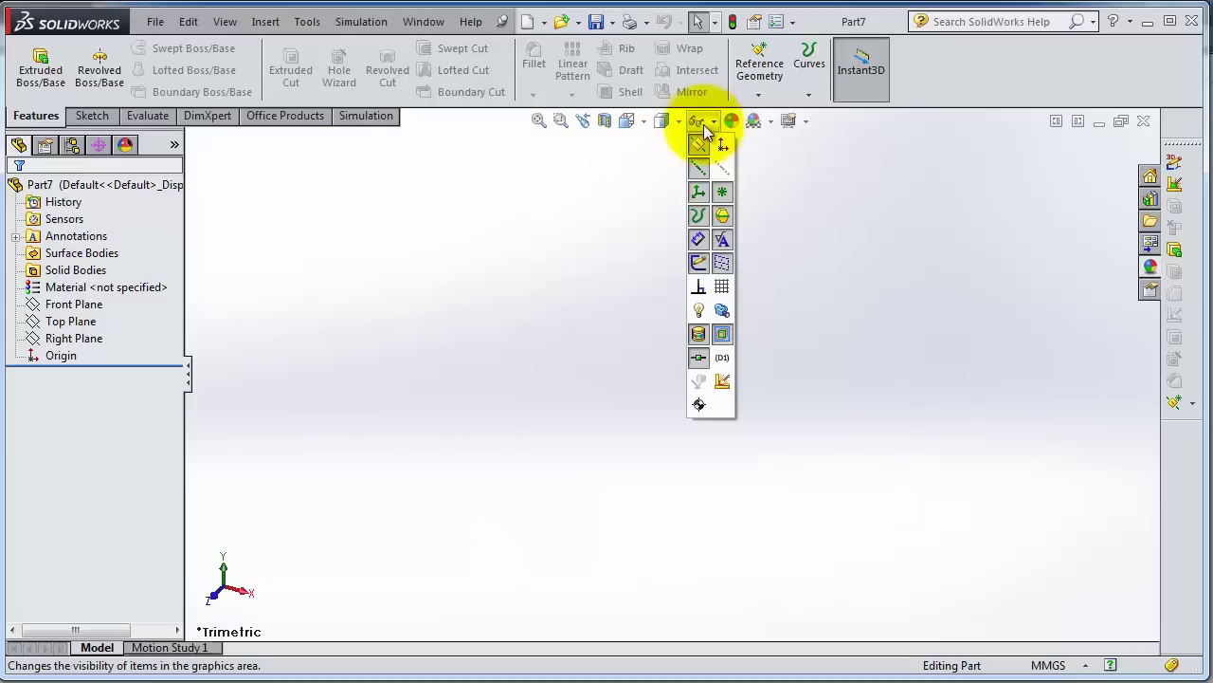
{"action": "left_click", "coordinate": [638, 183]}
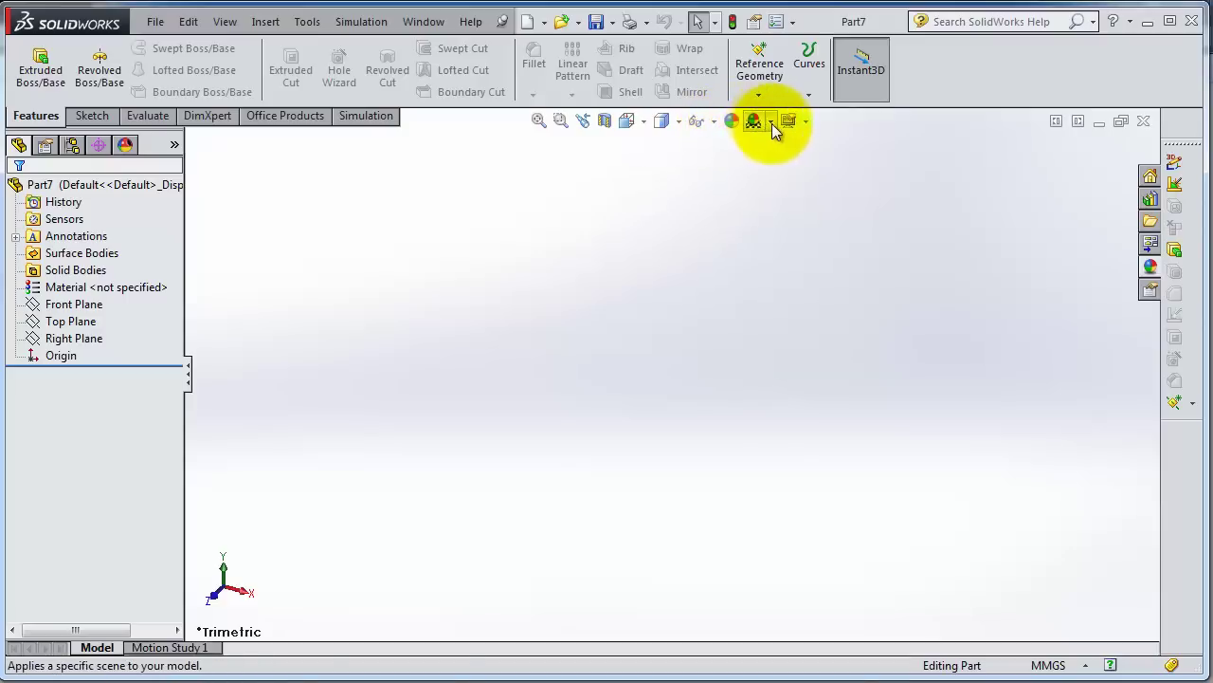